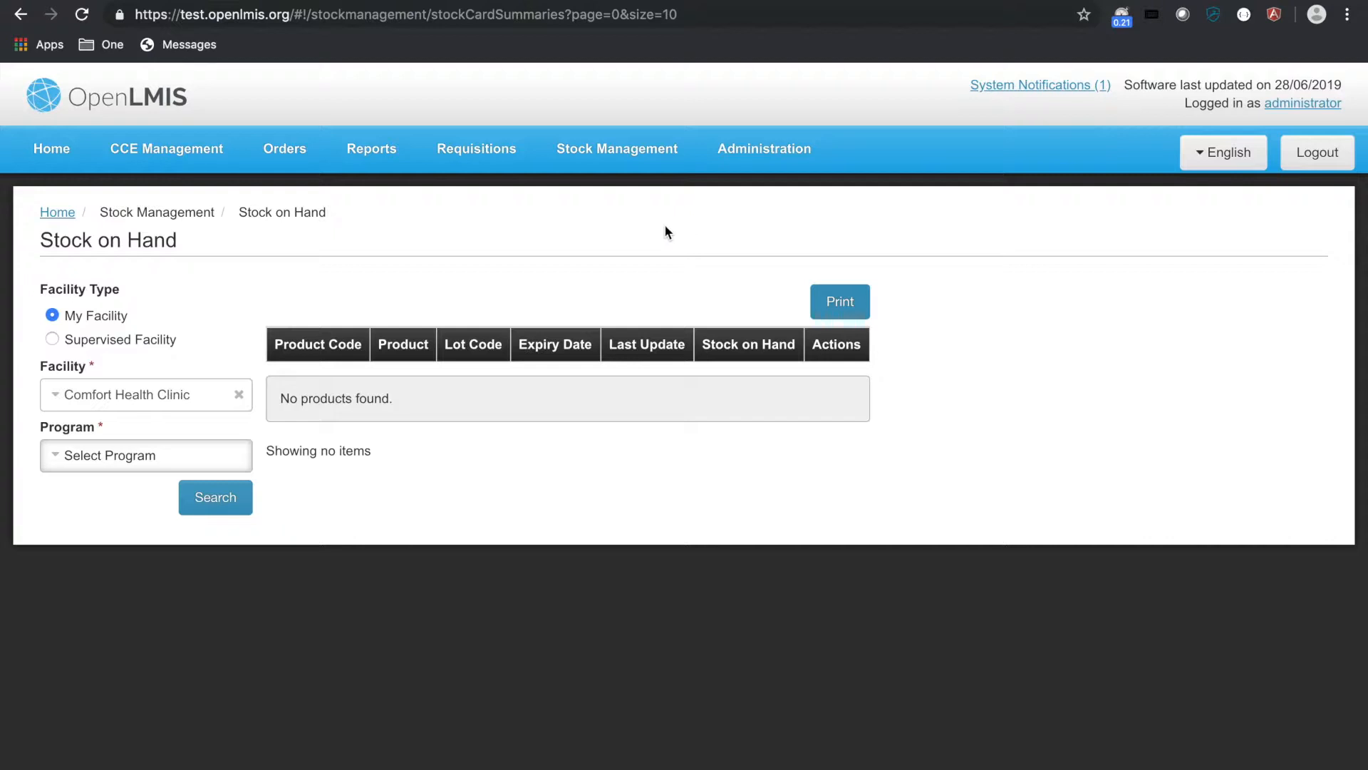
Open the product administration list and filter it by the name HIV.
mouse_move(768, 149)
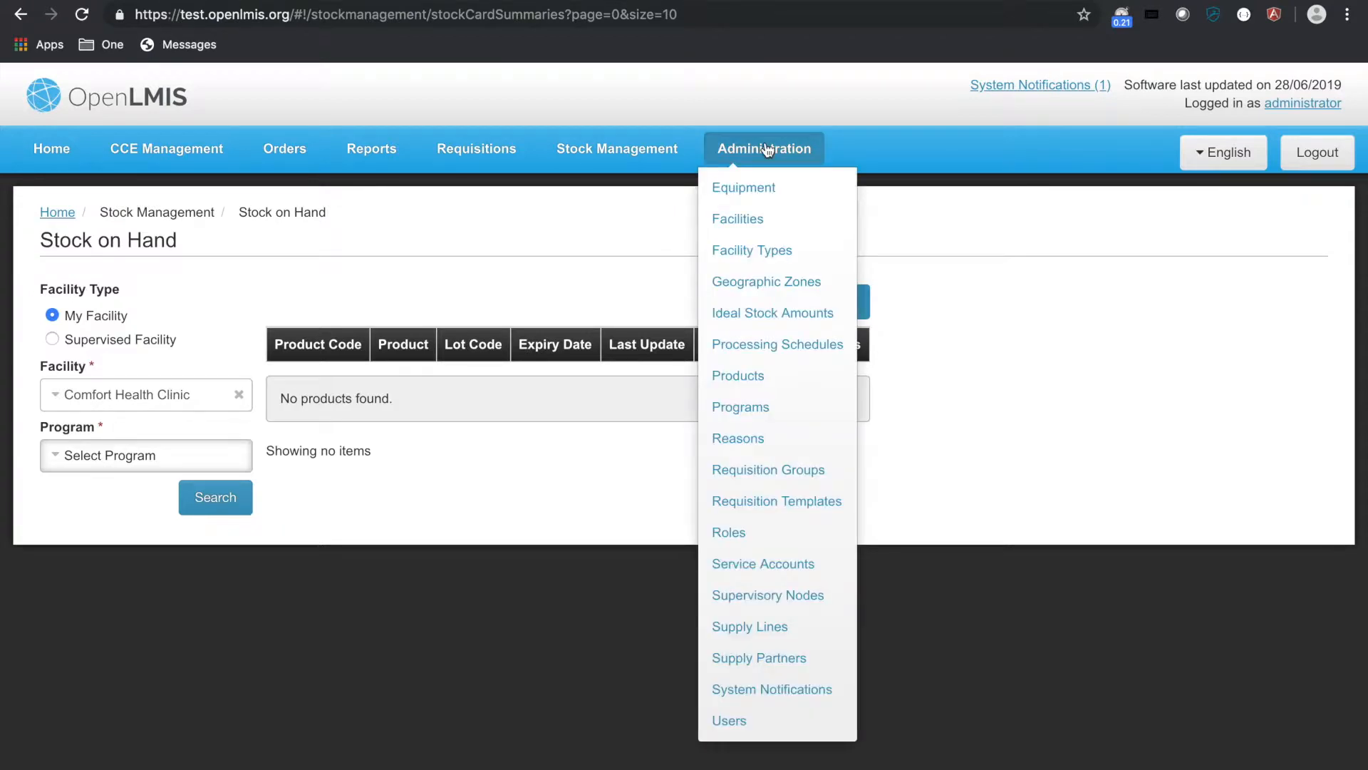
click(749, 376)
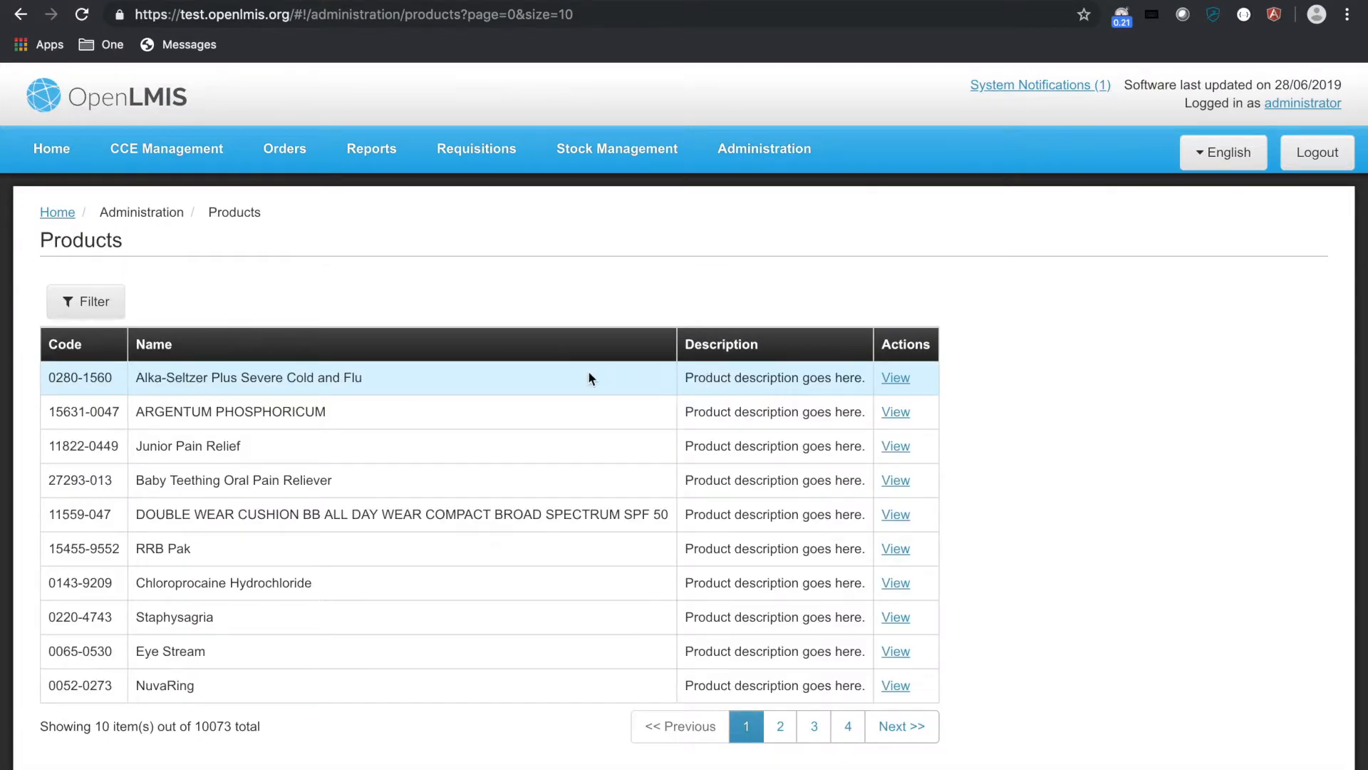
click(98, 306)
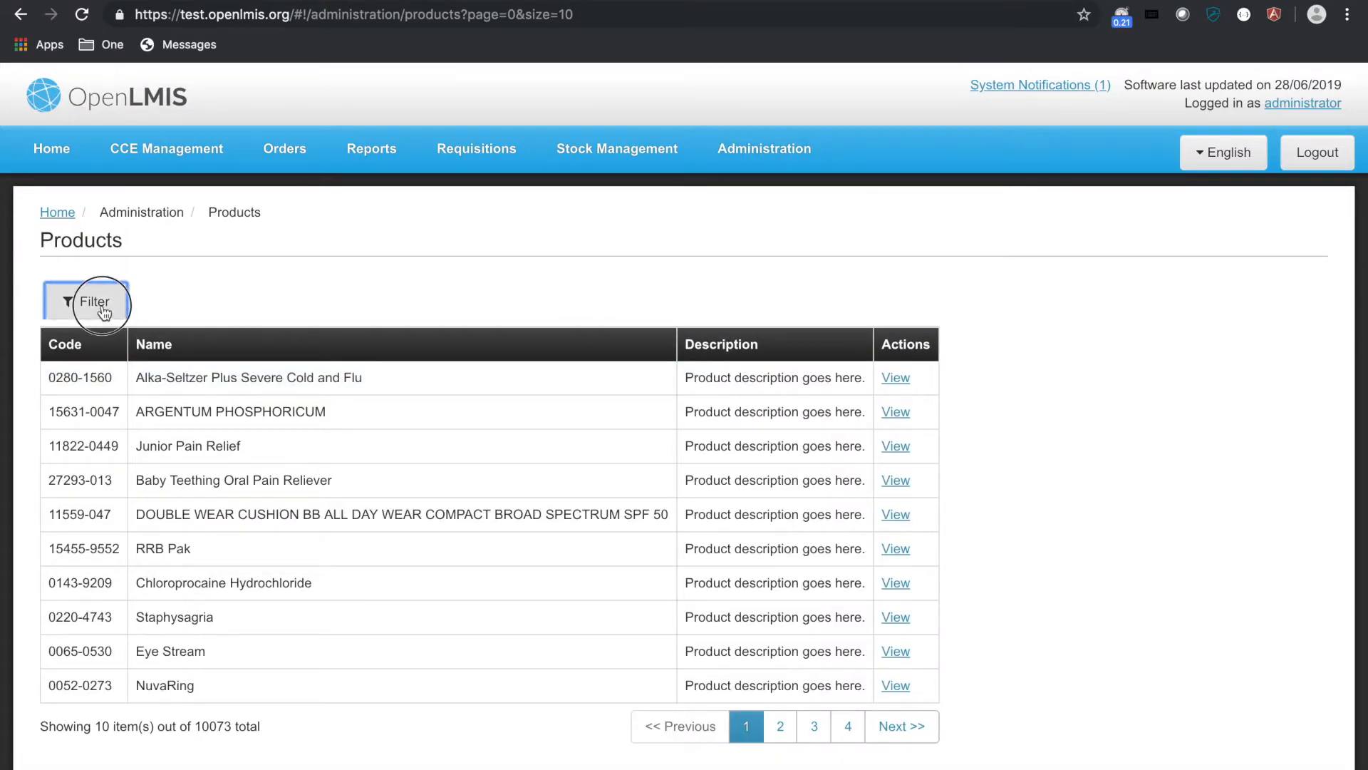
click(96, 455)
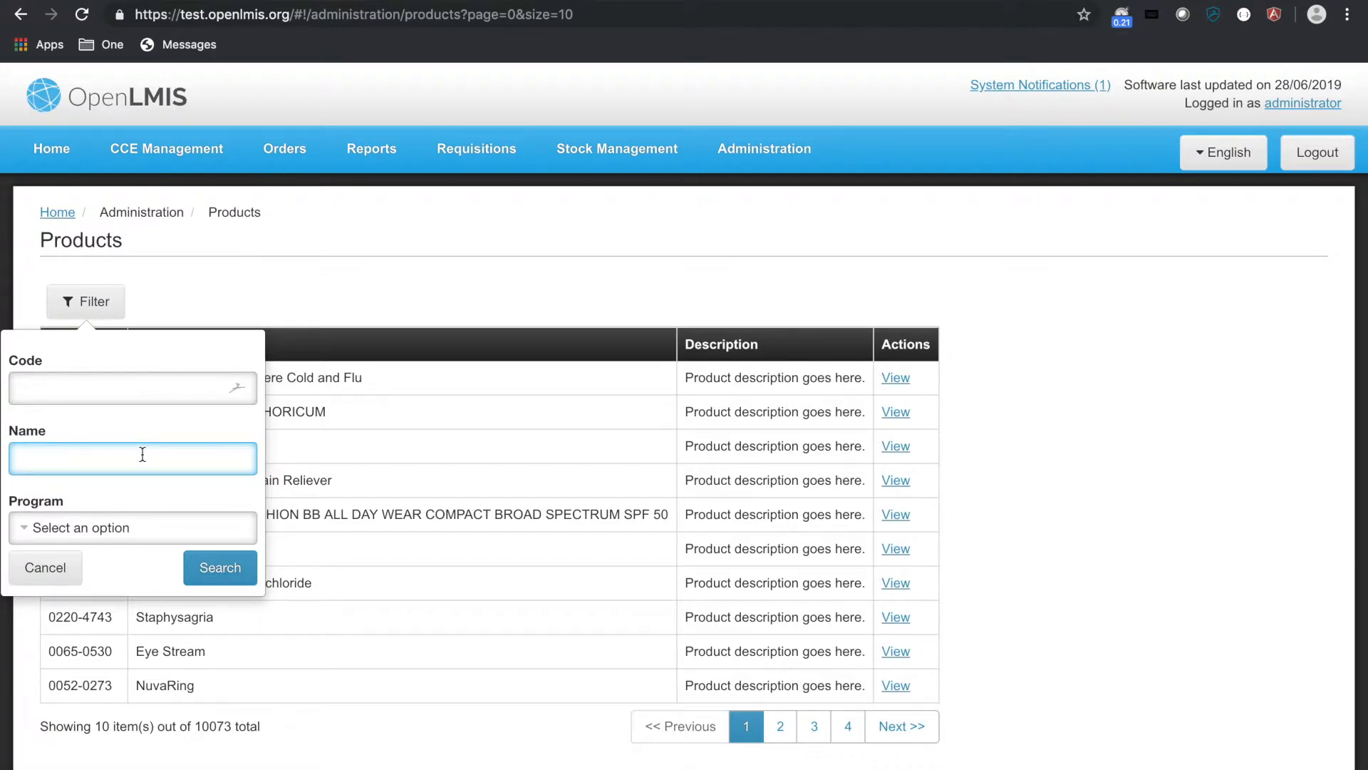
text(HIV)
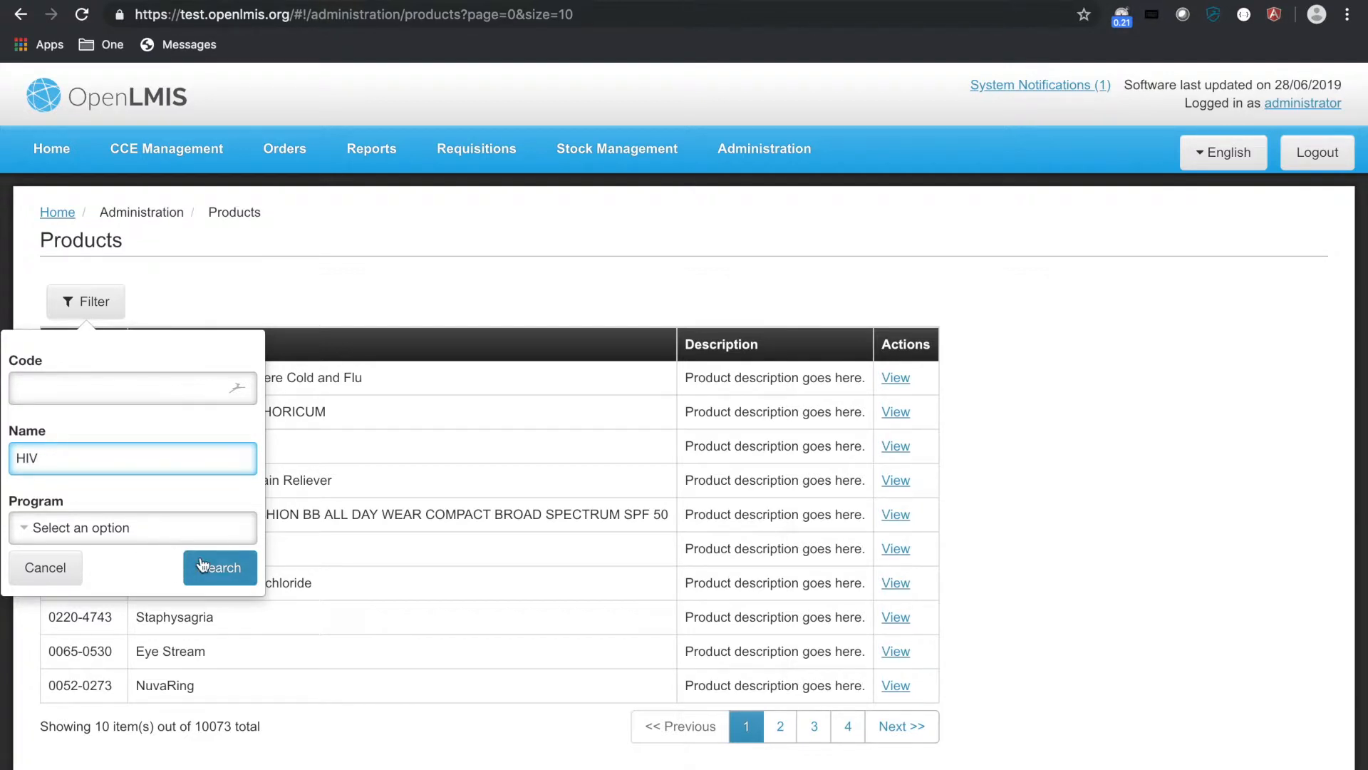
click(220, 567)
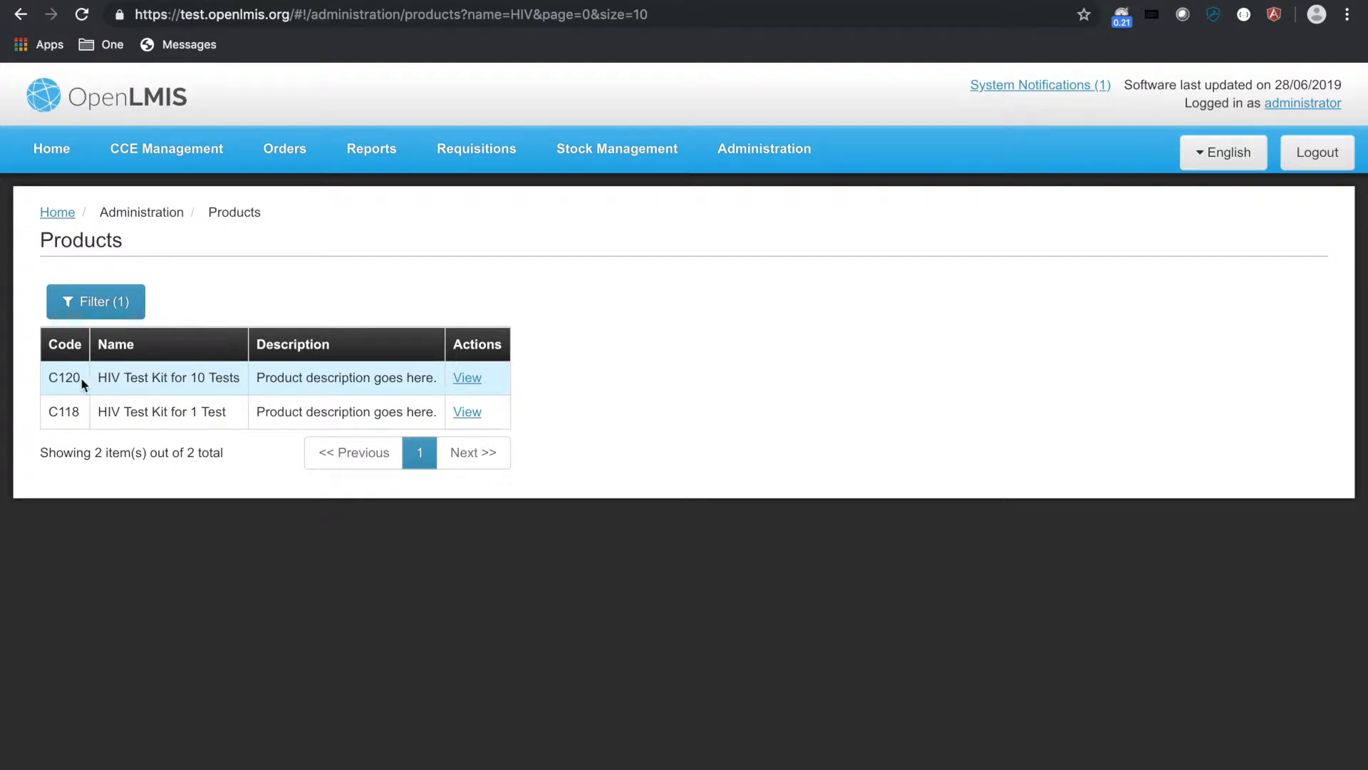
Open HIV Test Kit for 10 Tests (C120) and add HIV Test Kit for 1 Test (C118) to its kit unpack list.
click(482, 380)
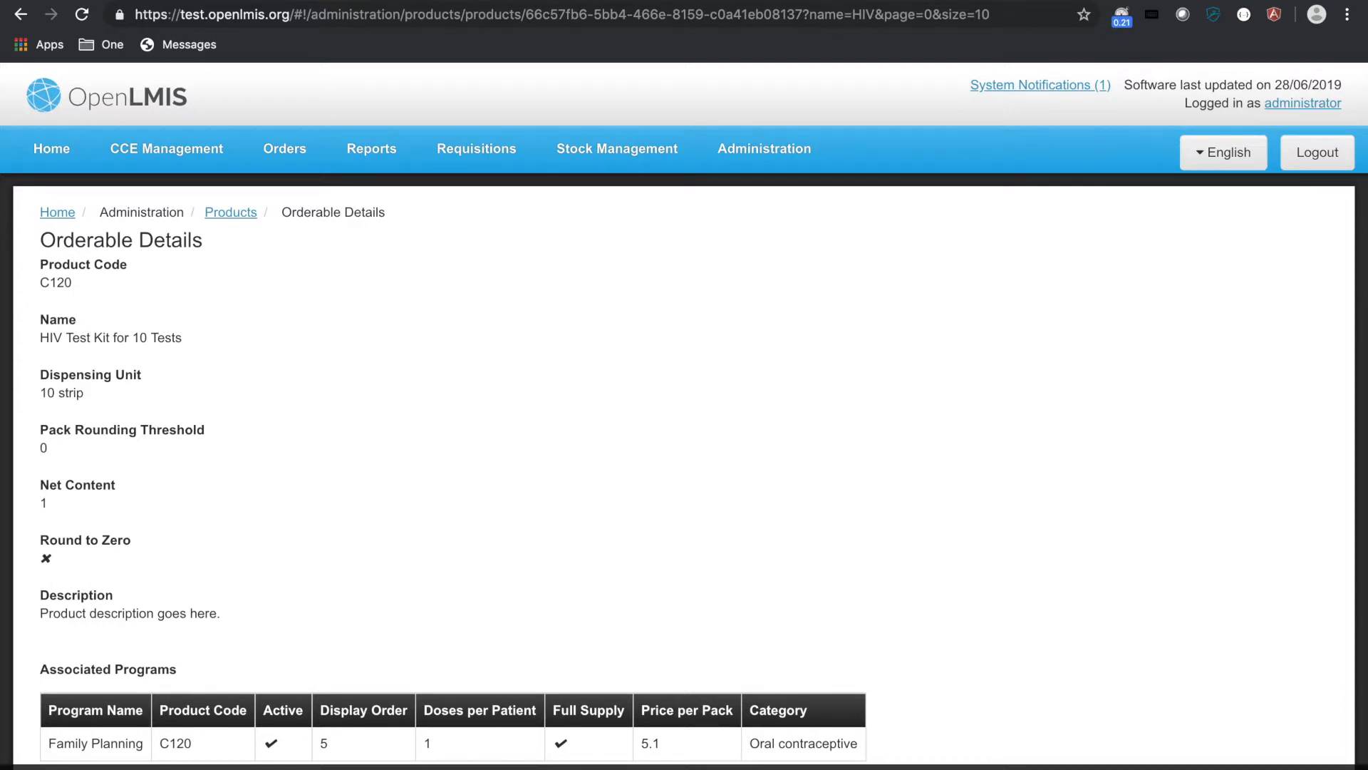
click(1275, 767)
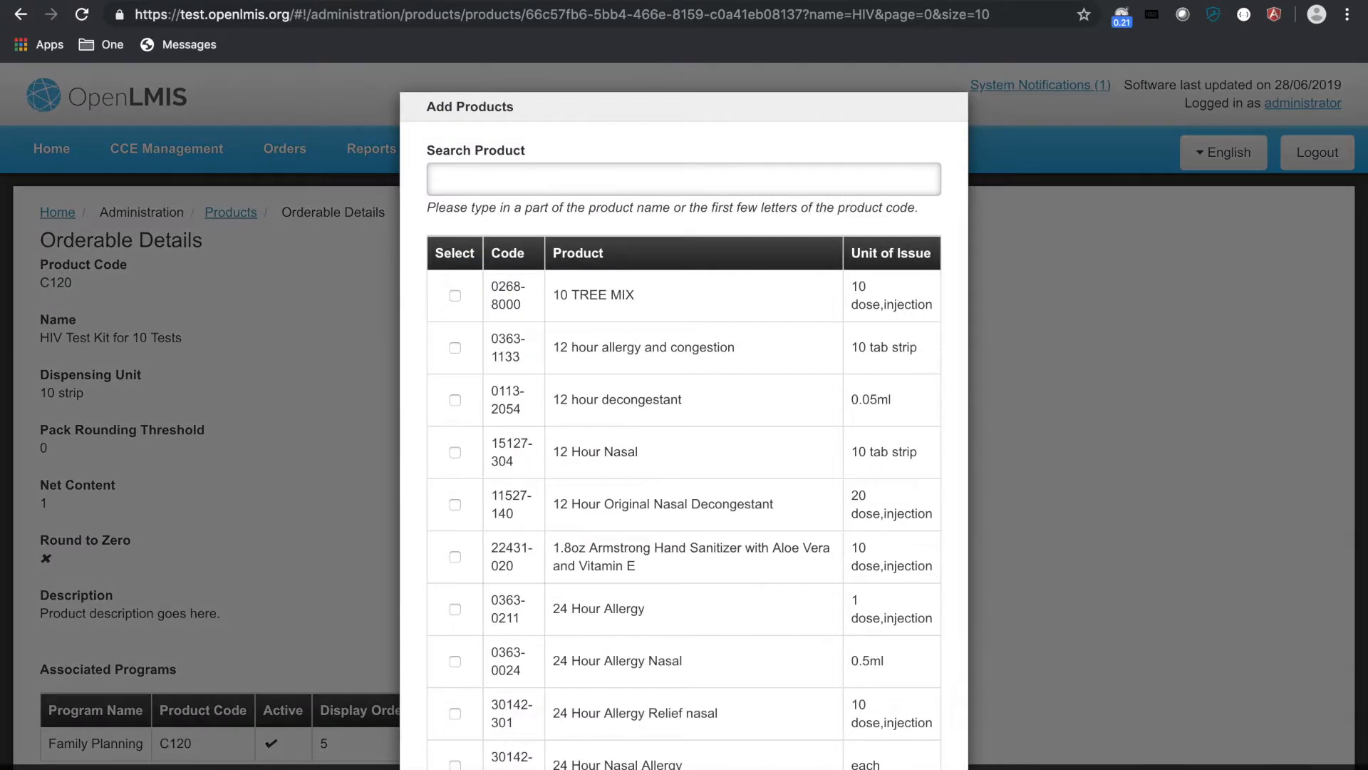
click(519, 178)
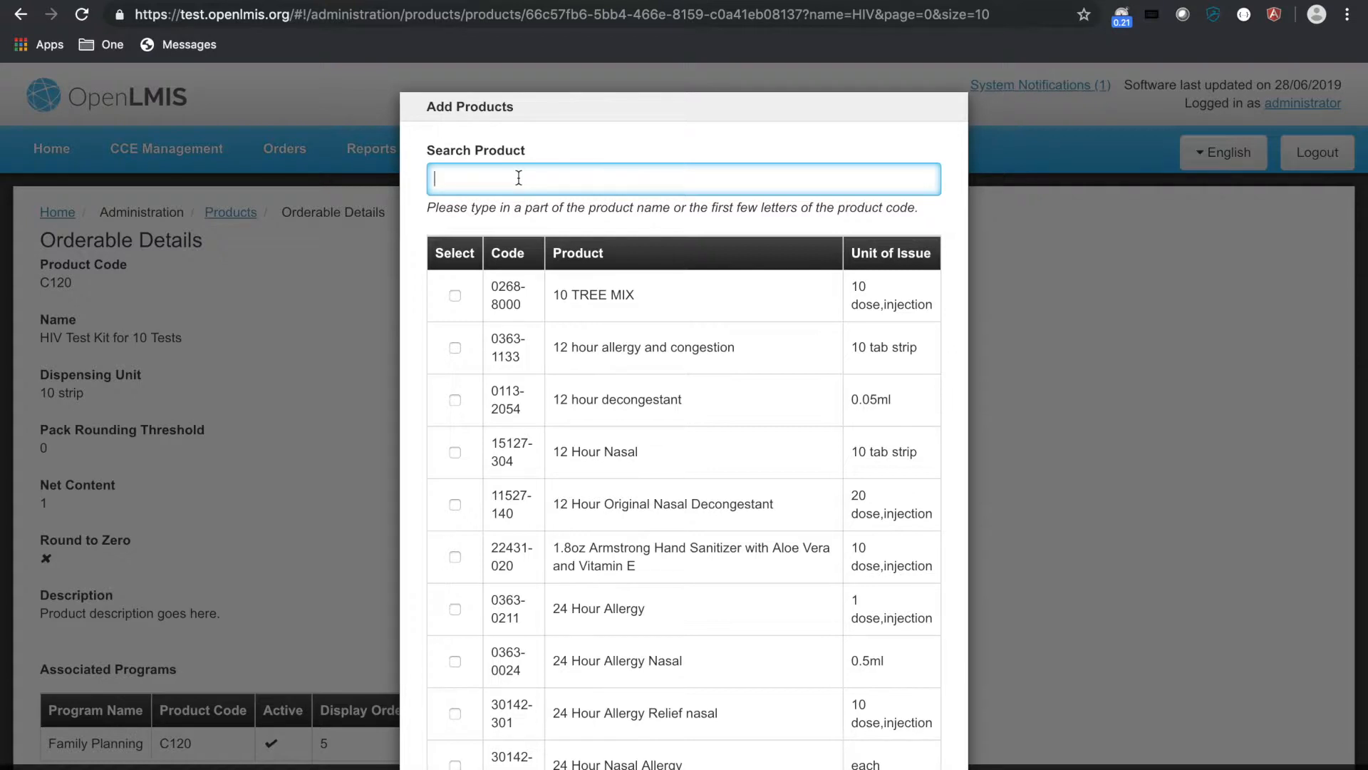
text(HIV)
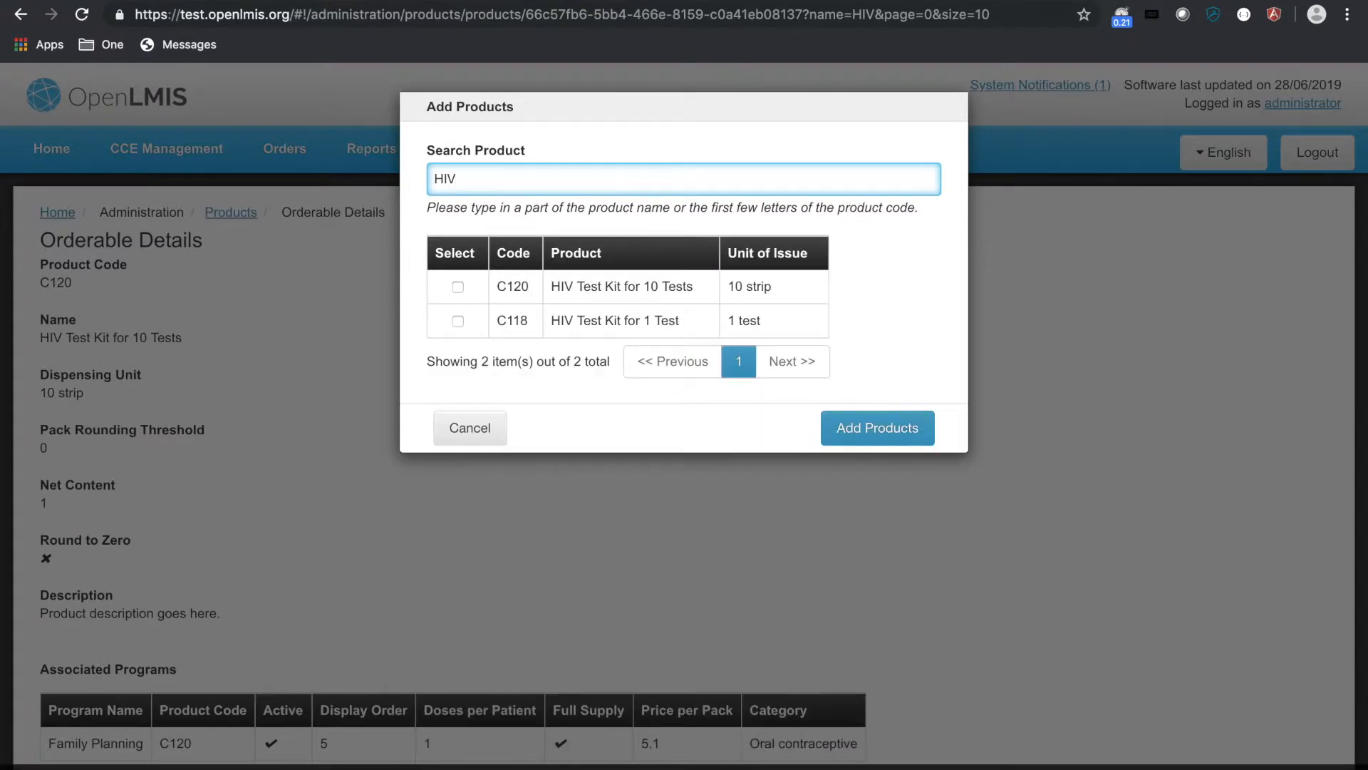
click(458, 321)
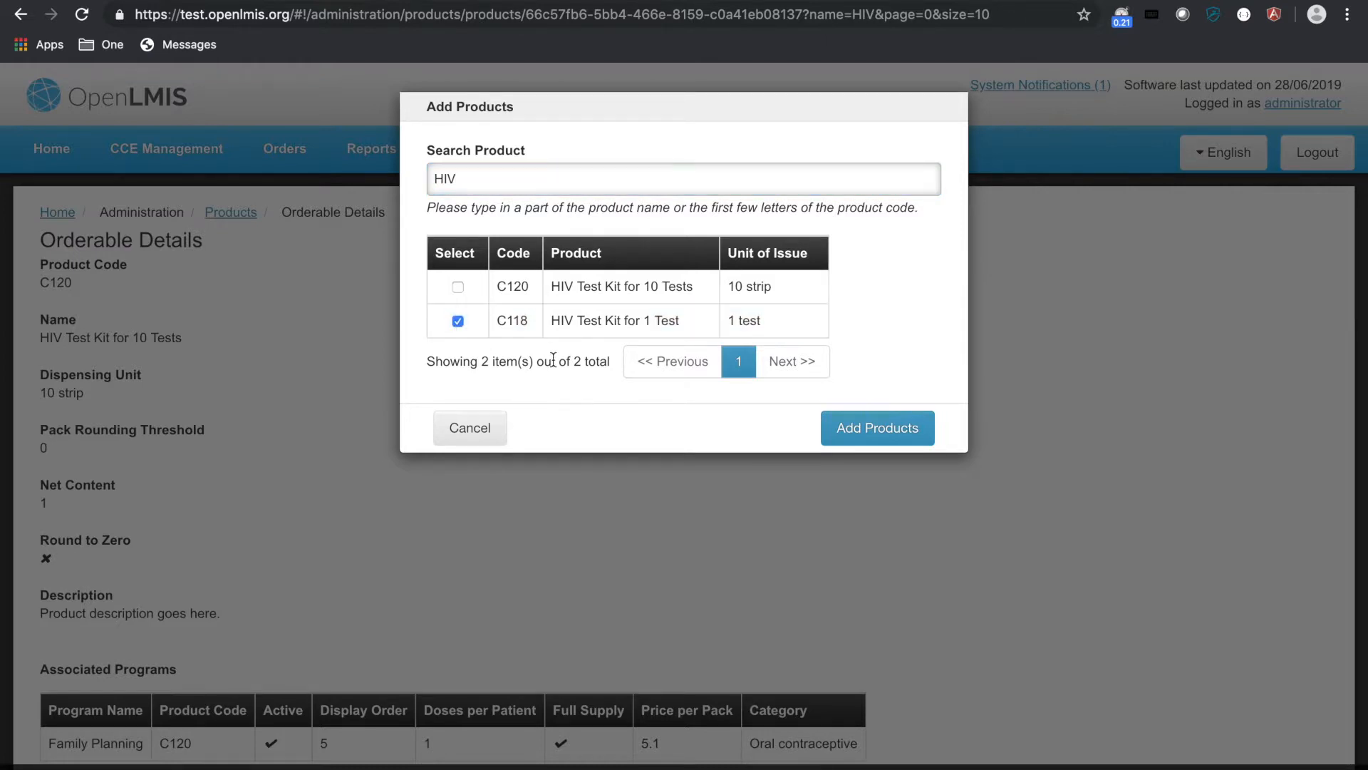
click(875, 431)
Set the unpack quantity of HIV Test Kit for 1 Test to 10 and save the kit unpack list.
scroll(700, 432, down, 5)
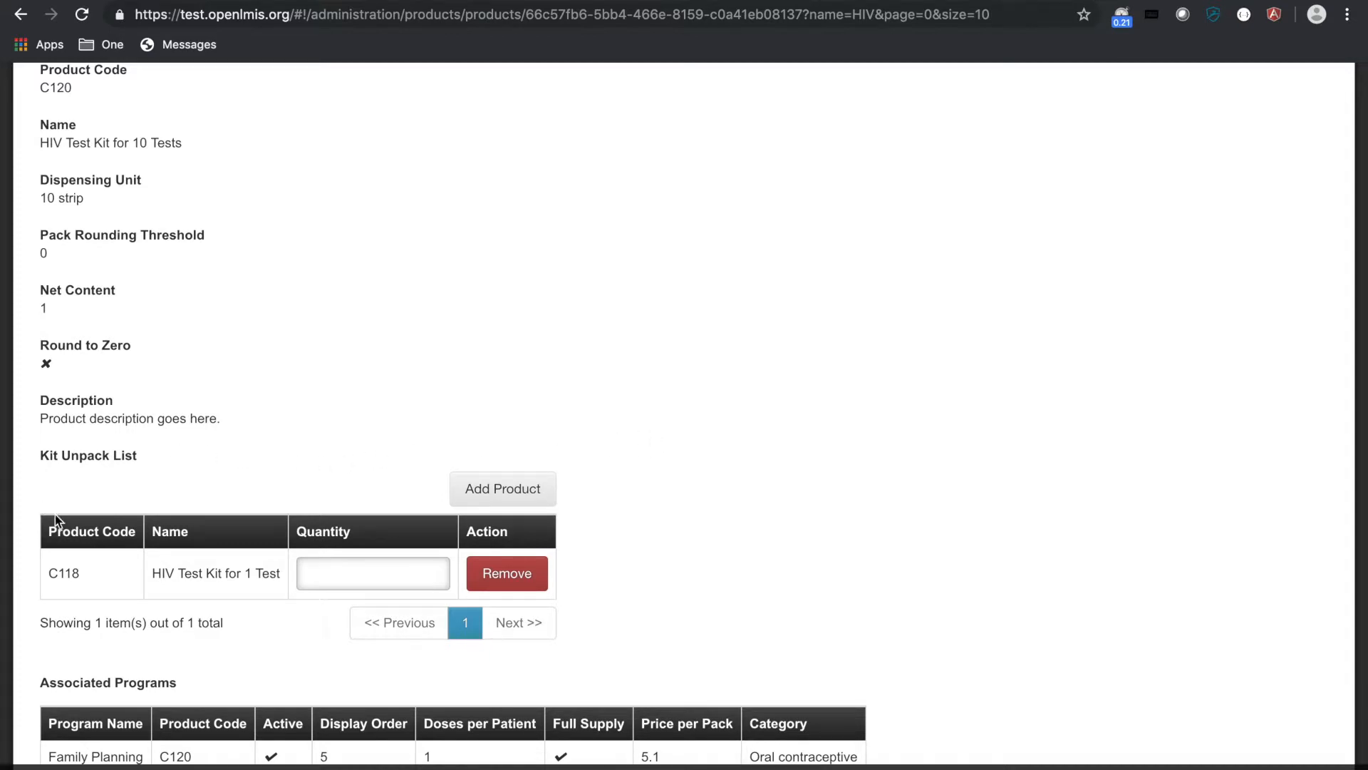
click(402, 574)
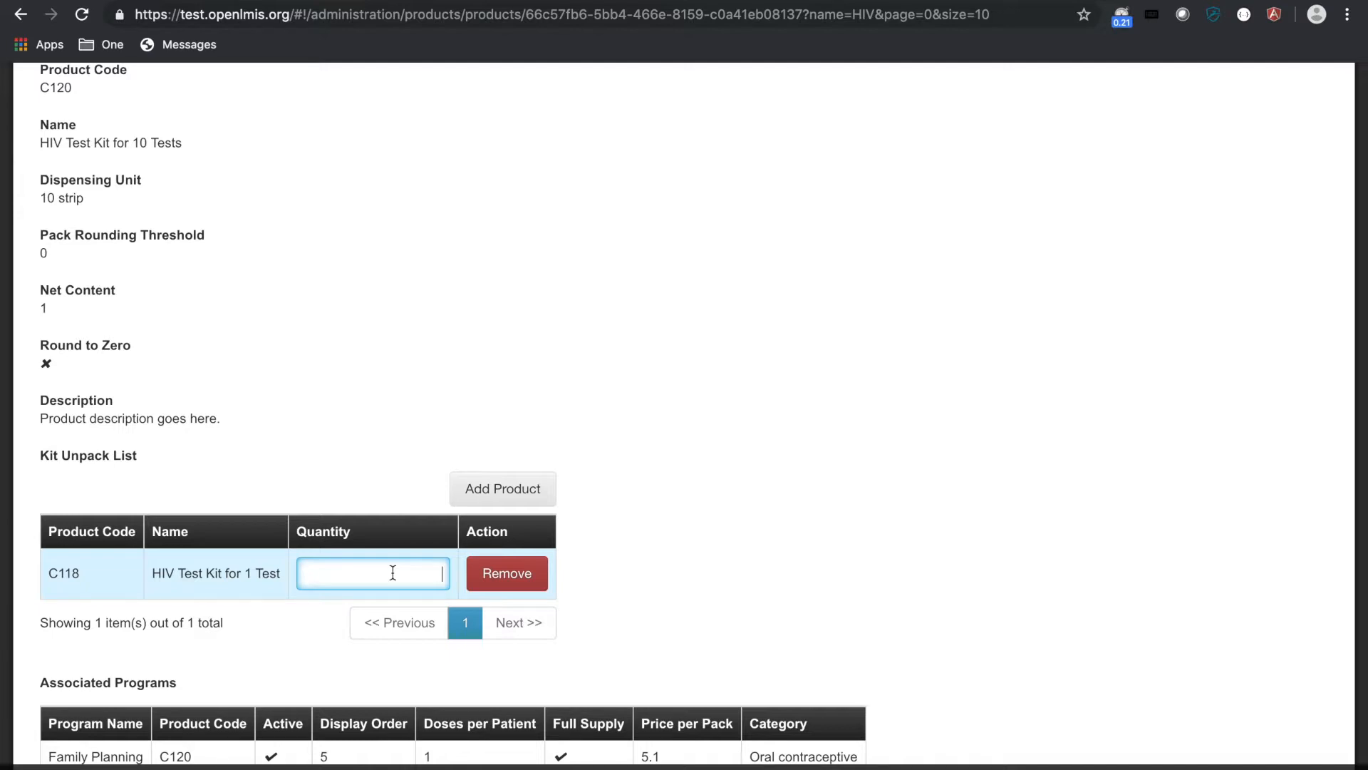
text(10)
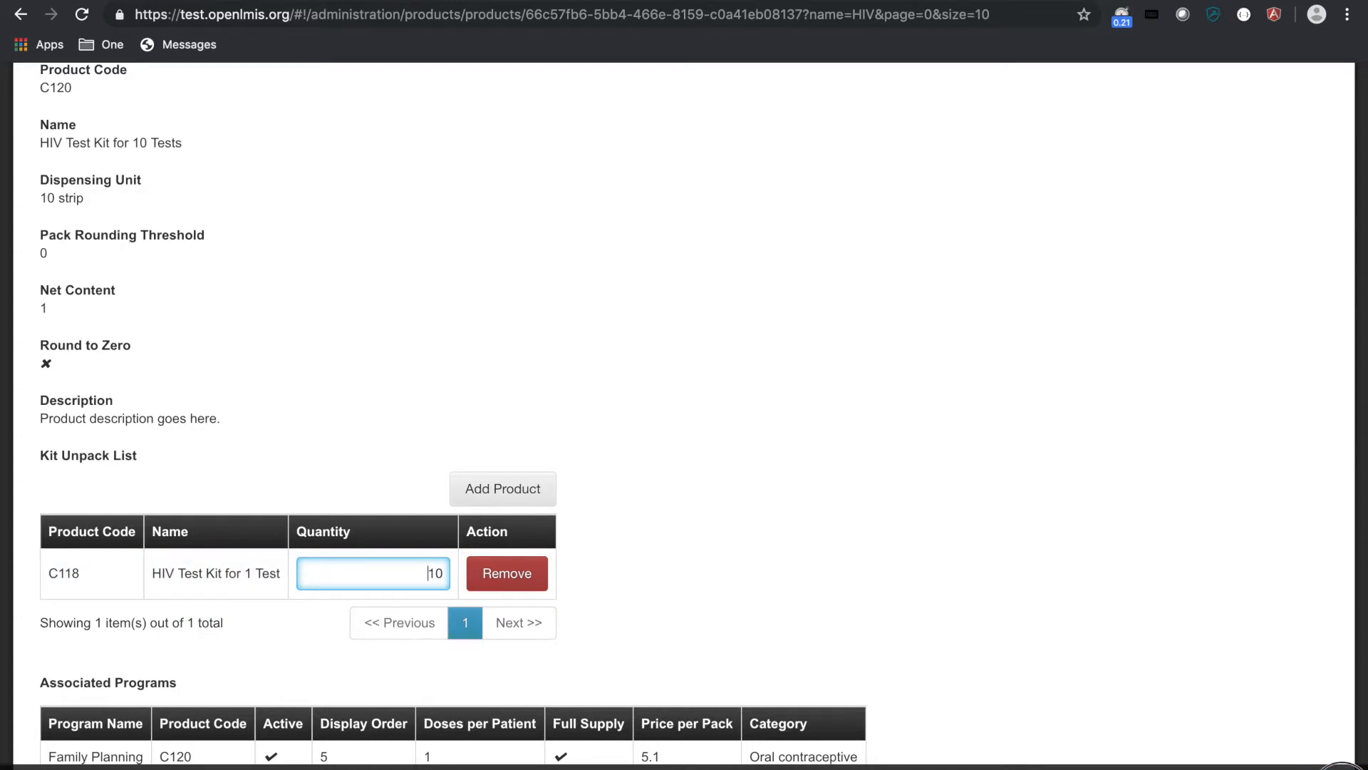
click(1340, 767)
click(909, 160)
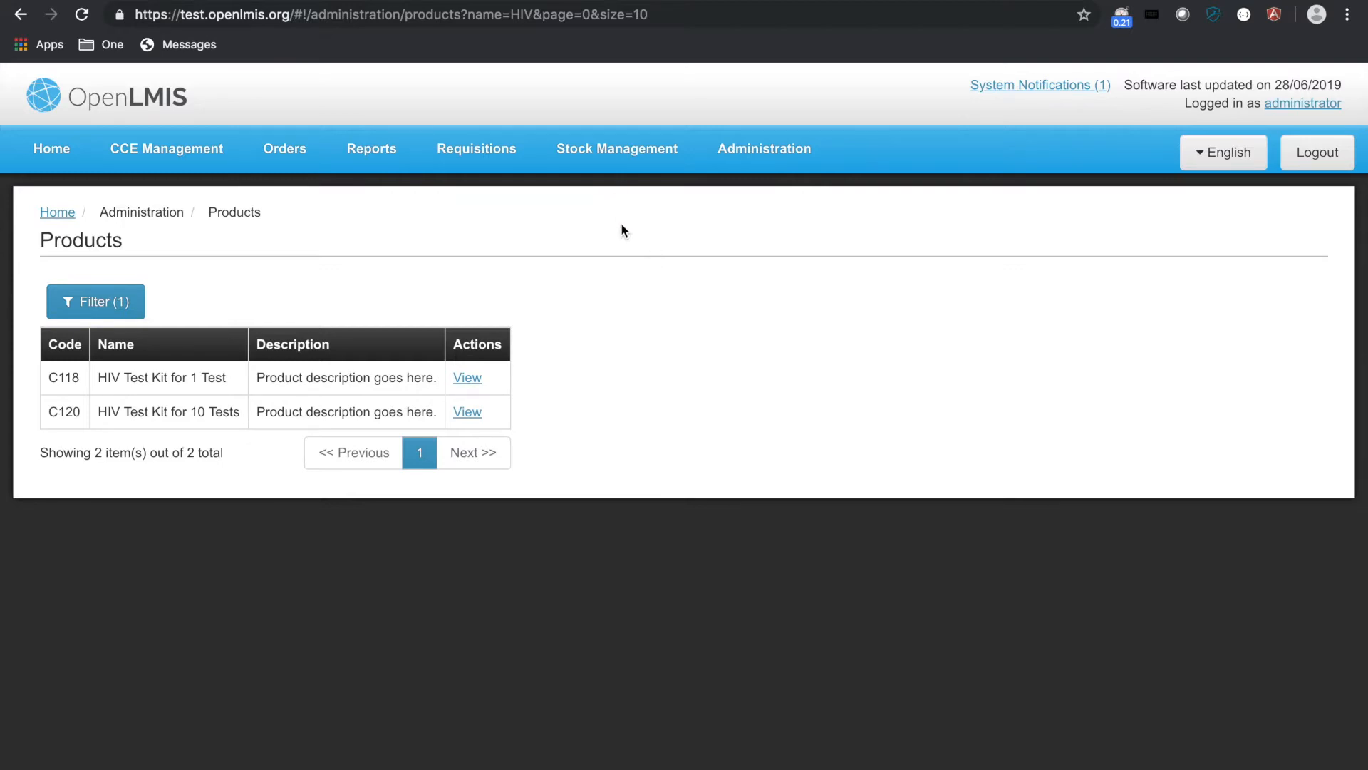
Start unpacking kits for the Family Planning program in stock management and add the HIV Test Kit for 10 Tests.
click(610, 150)
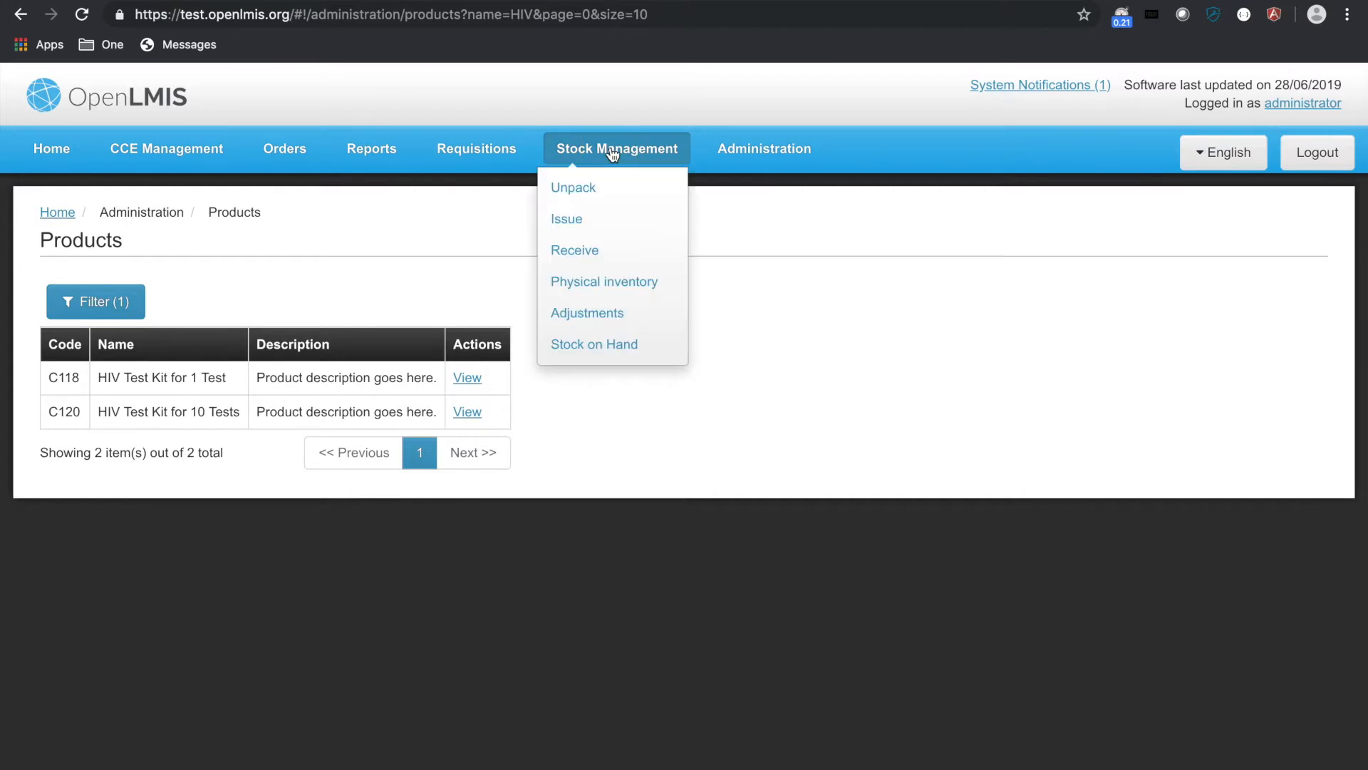
click(566, 188)
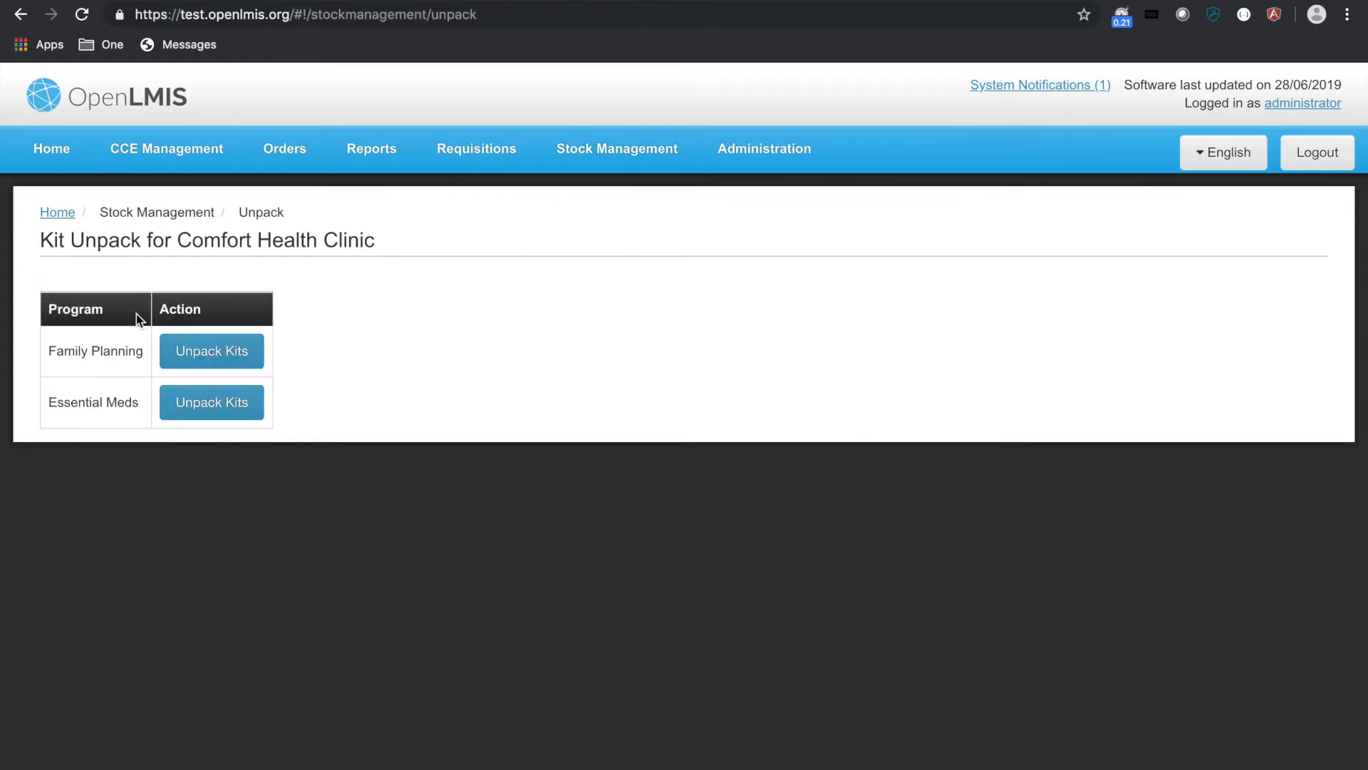
click(204, 351)
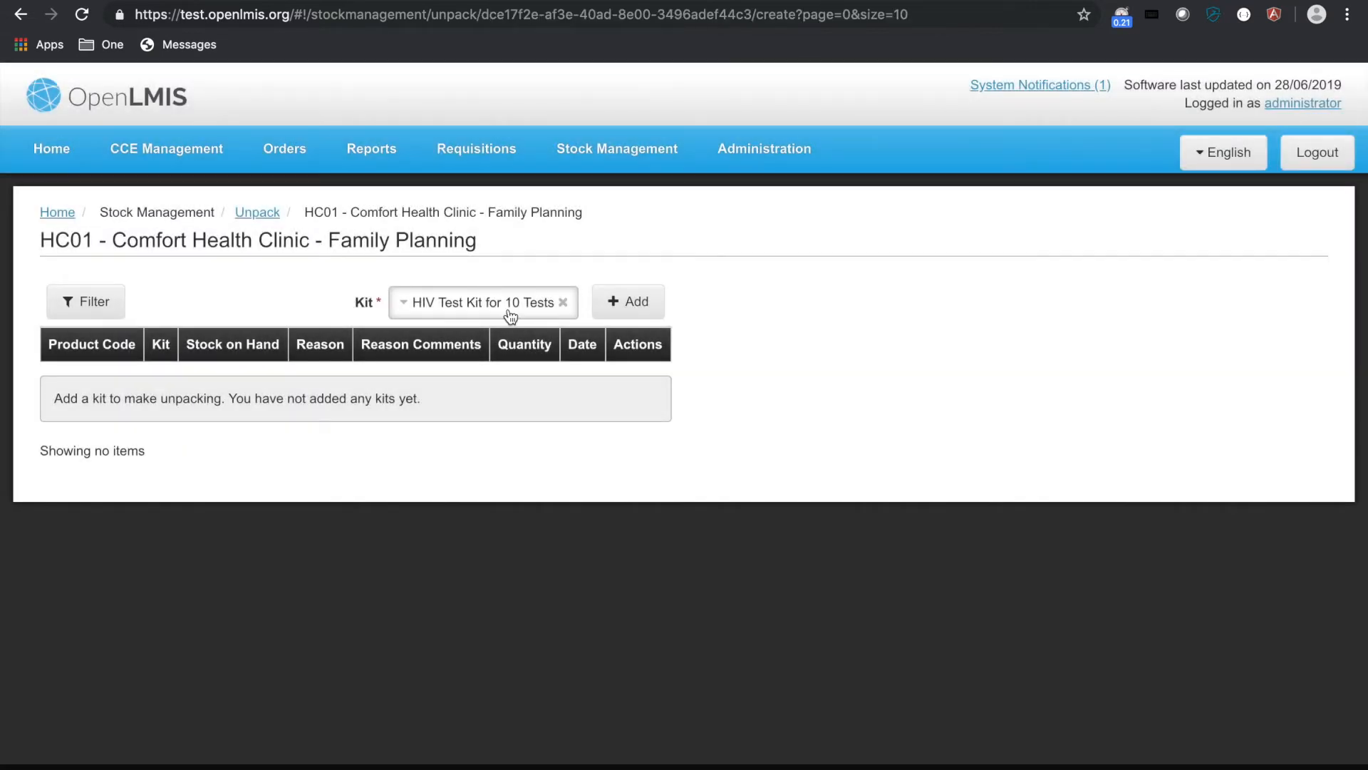
click(448, 308)
click(447, 308)
click(449, 305)
click(467, 306)
click(637, 307)
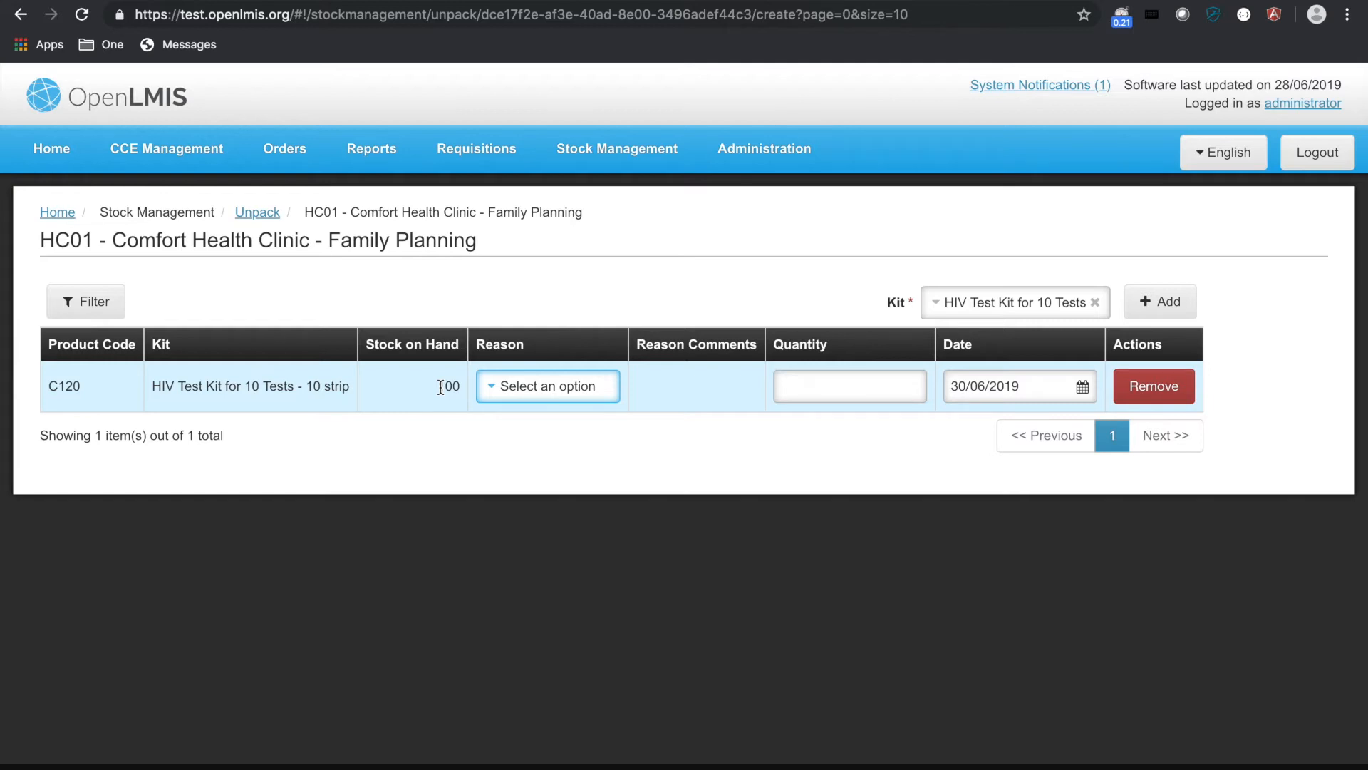
Set the kit's reason to Unpack Kit and its quantity to 1, and submit and confirm the unpacking event.
click(531, 386)
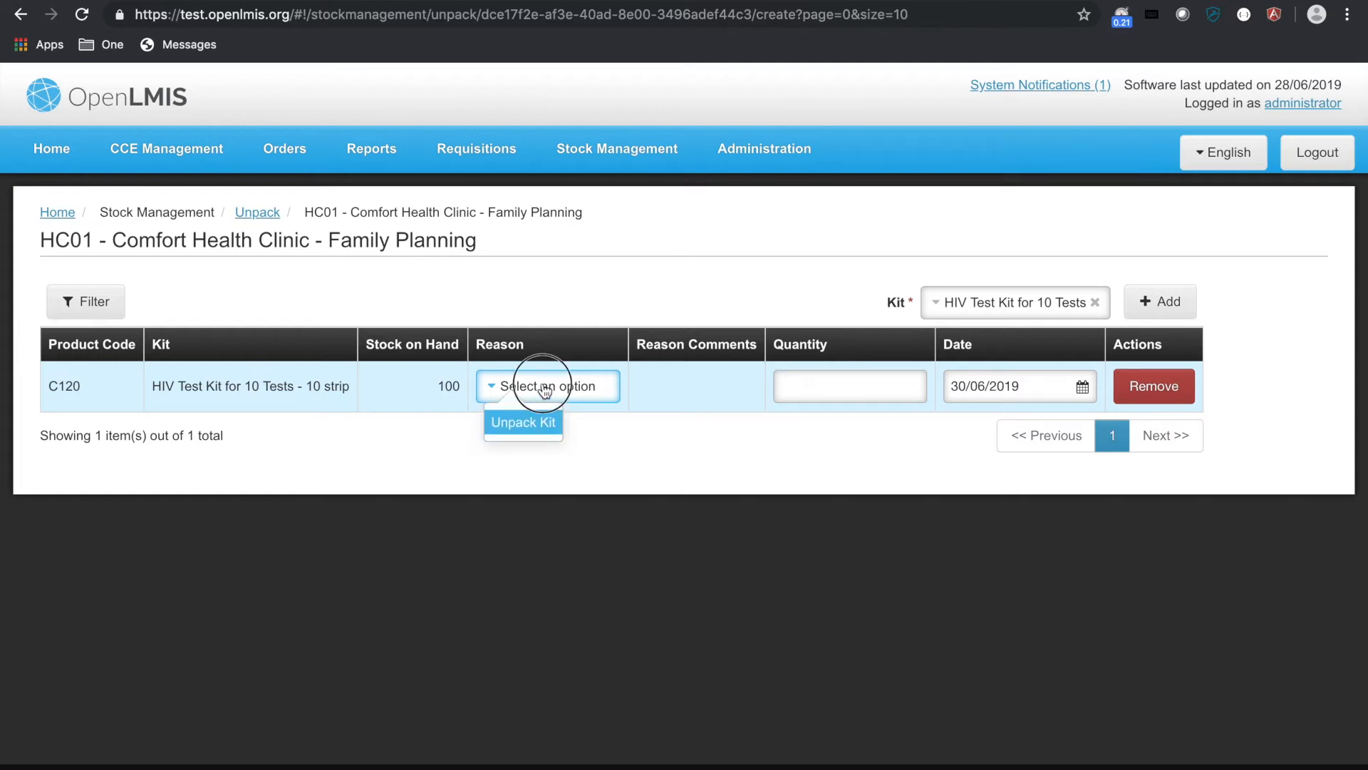
click(525, 427)
click(802, 388)
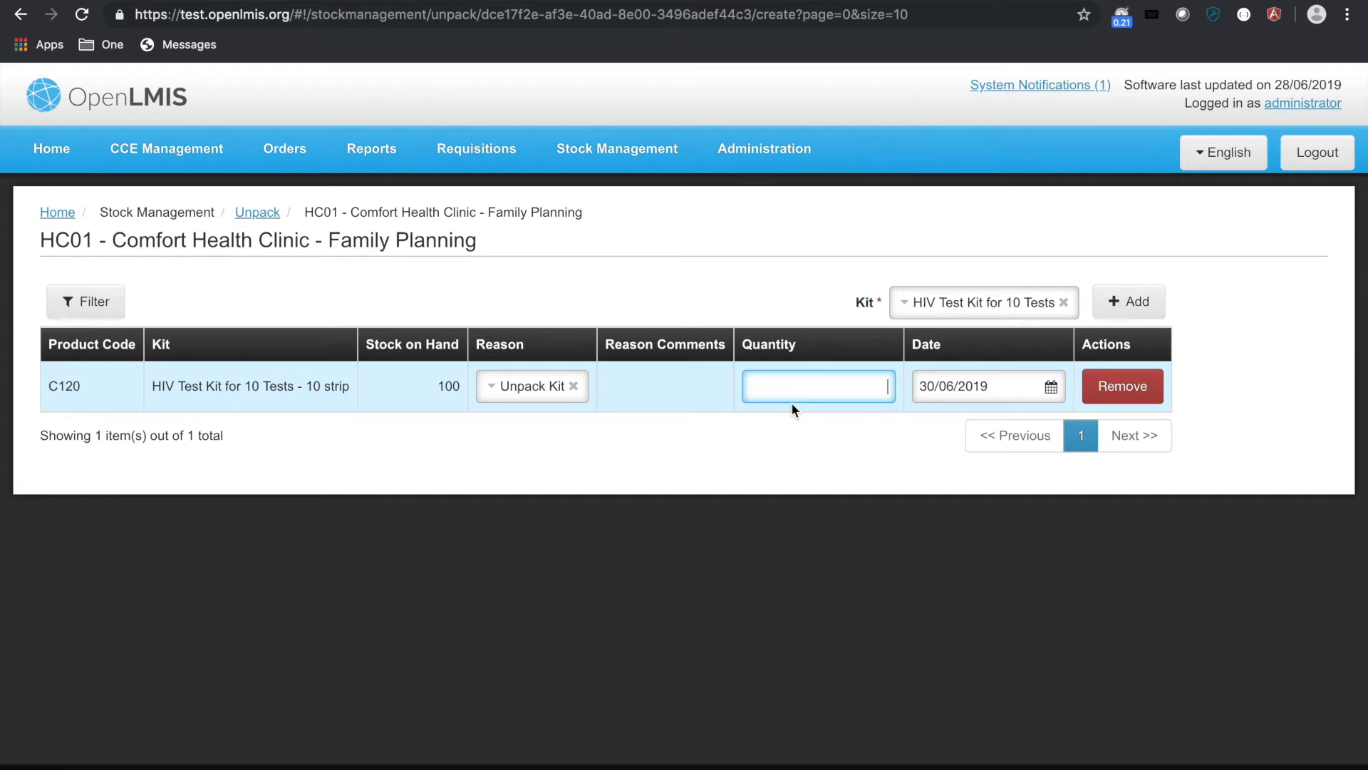
text(1)
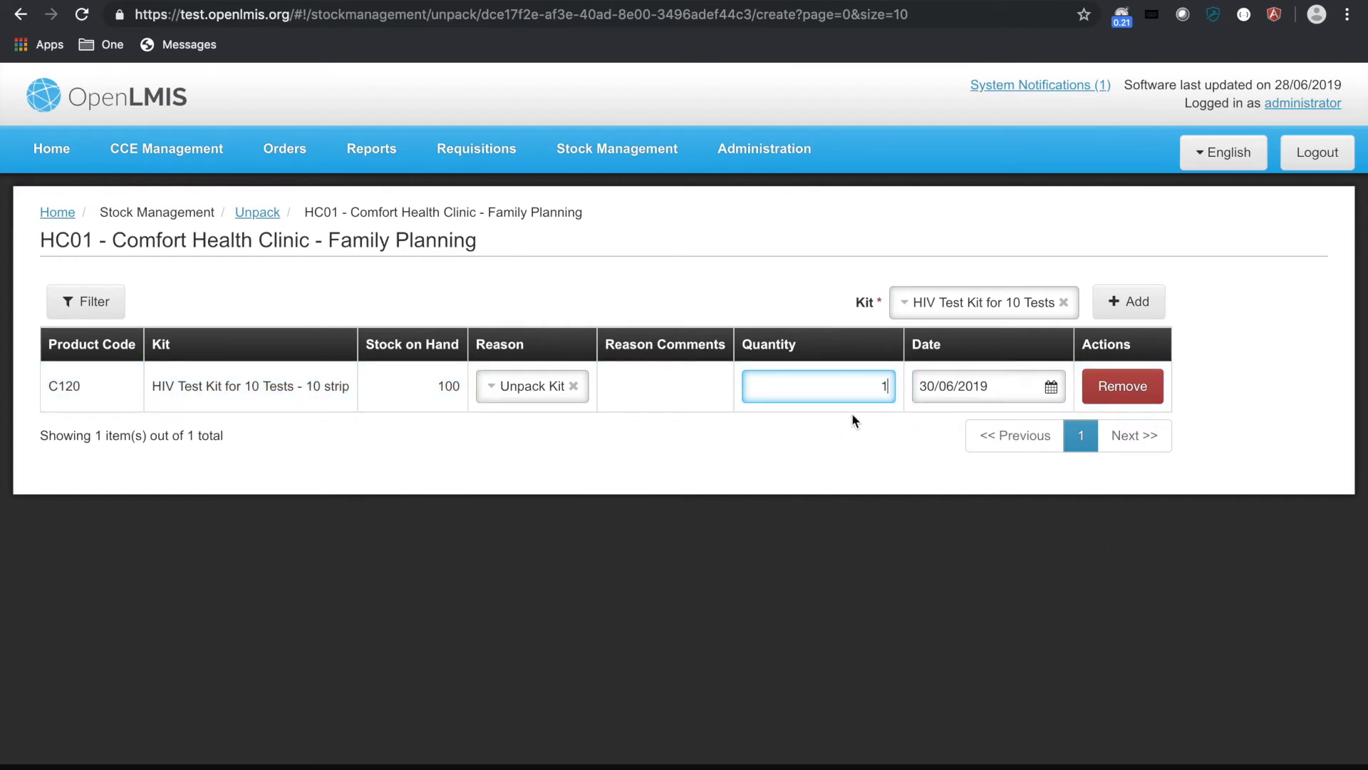
double_click(878, 386)
click(1324, 766)
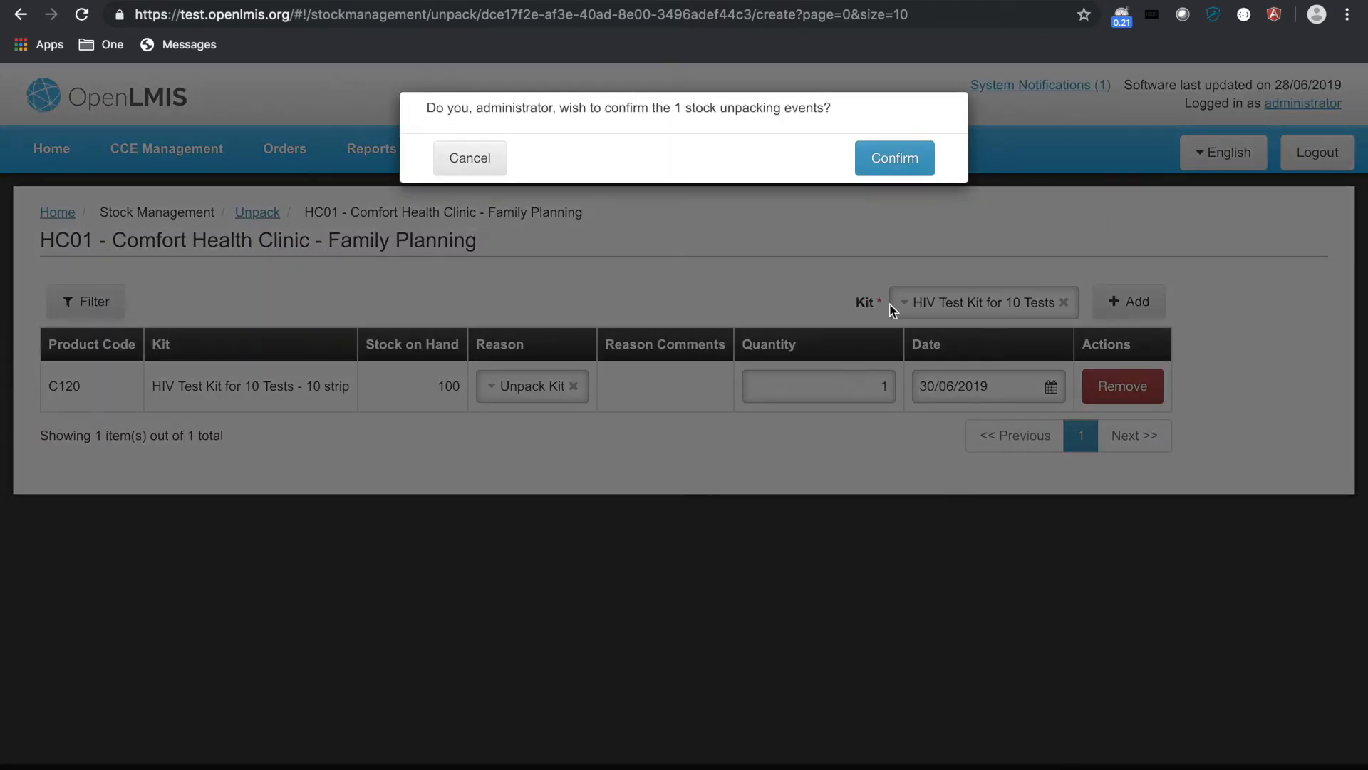
click(891, 164)
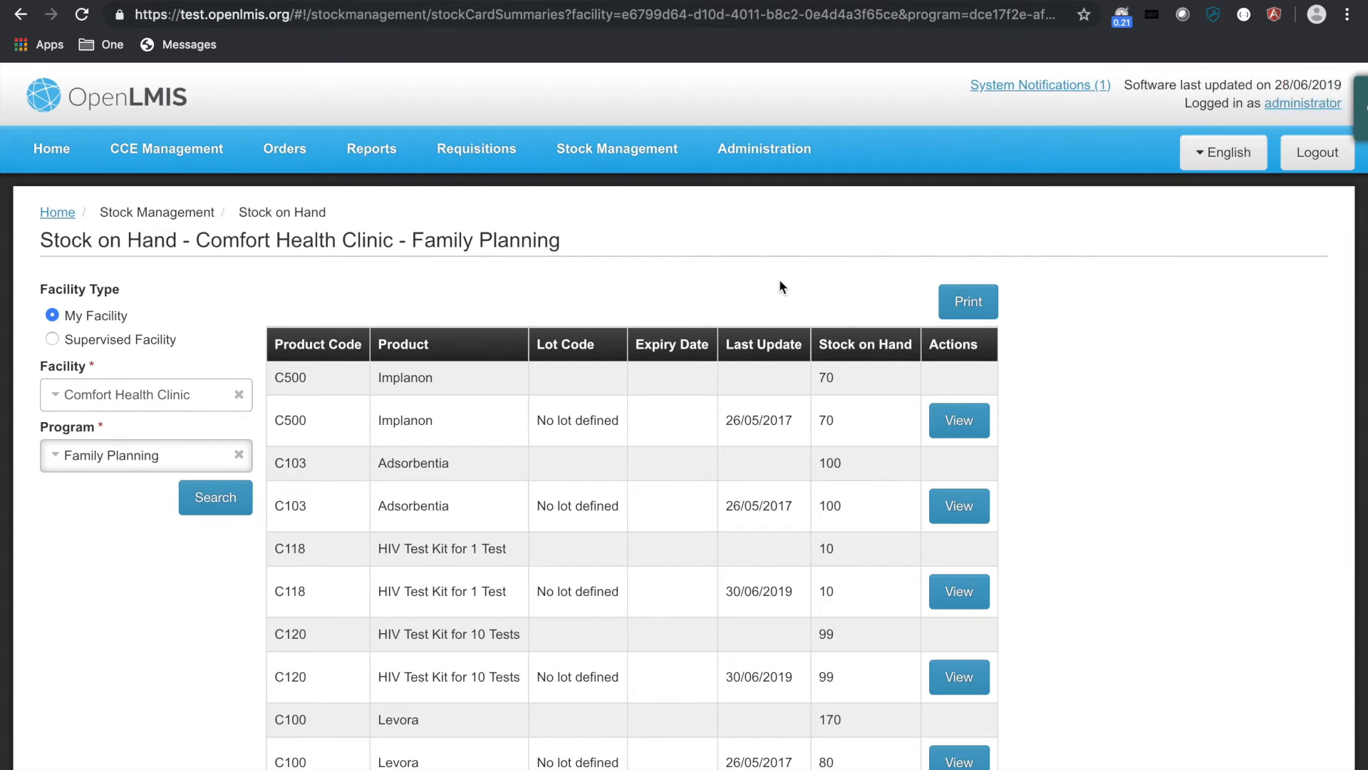
Check the stock on hand of HIV Test Kit for 10 Tests and HIV Test Kit for 1 Test.
scroll(717, 417, down, 2)
scroll(719, 421, down, 1)
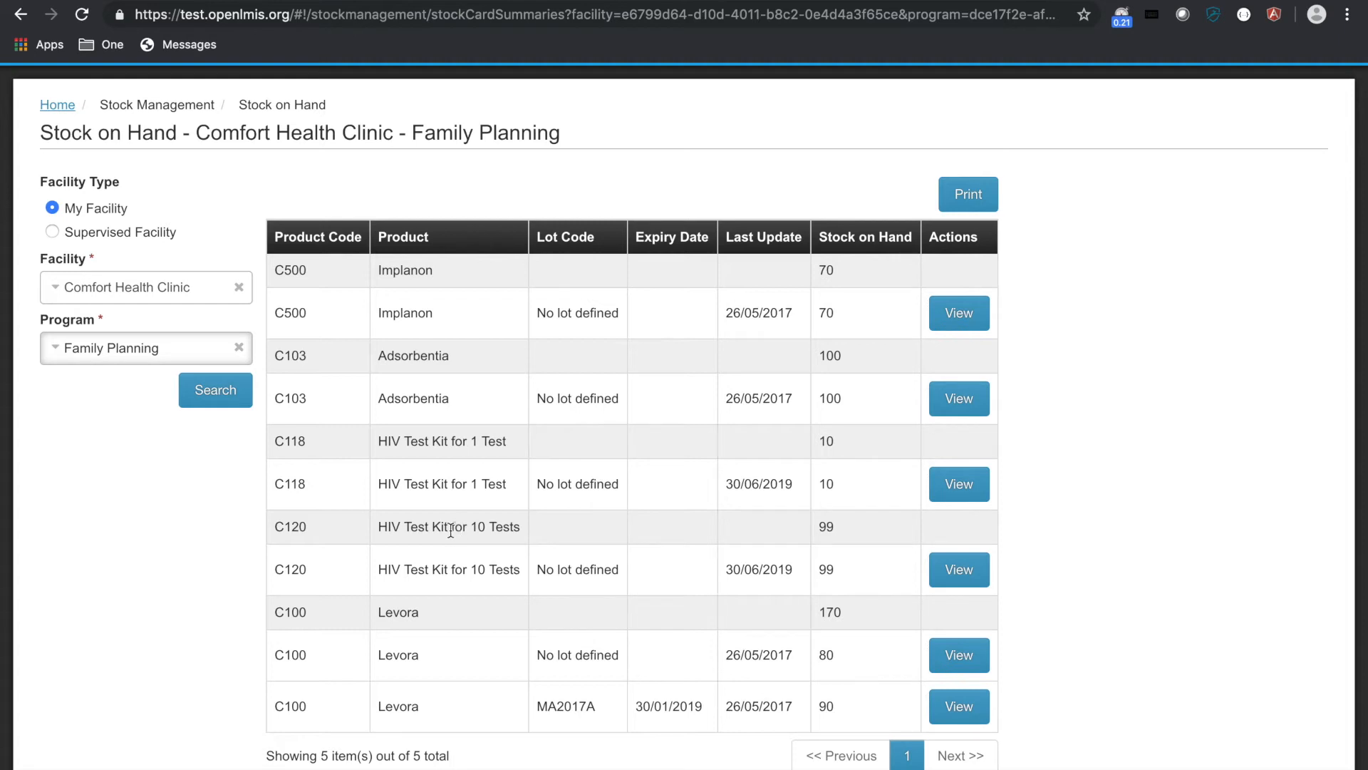
drag(380, 527, 514, 528)
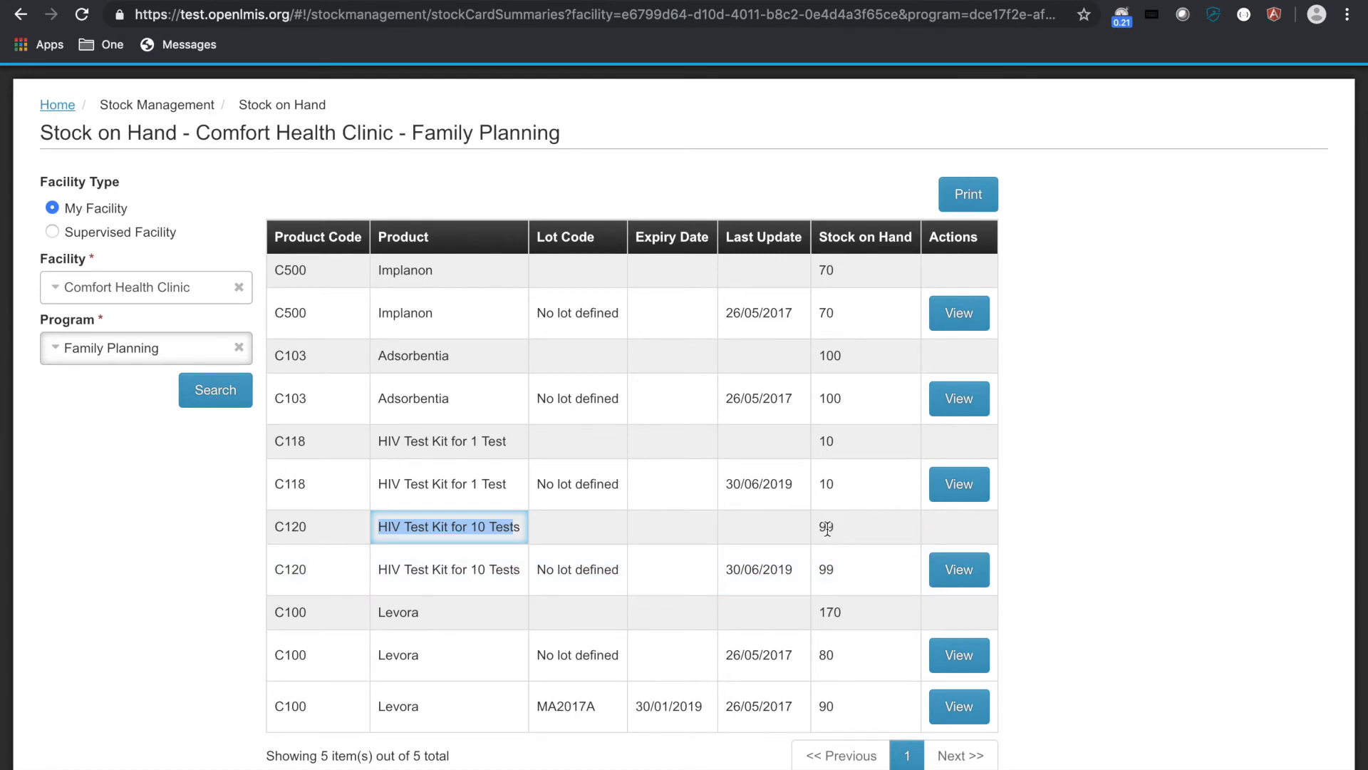
click(443, 487)
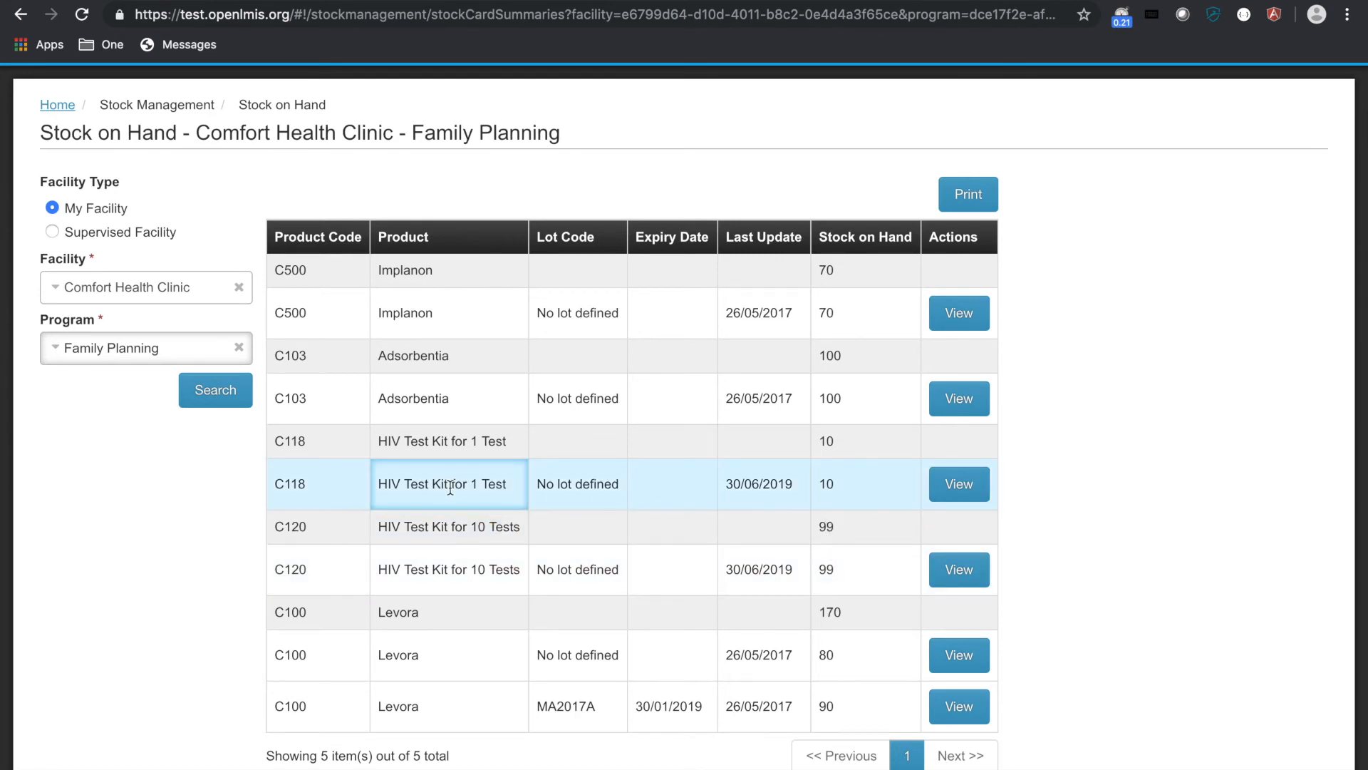